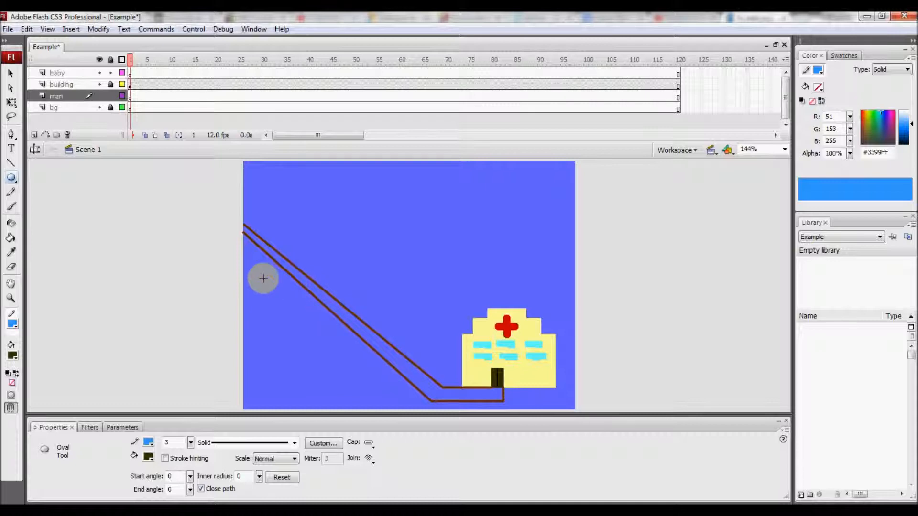
Draw a small stick man with the Pencil tool in dark blue #000066 on the man layer, at the upper end of the path
left_click(18, 193)
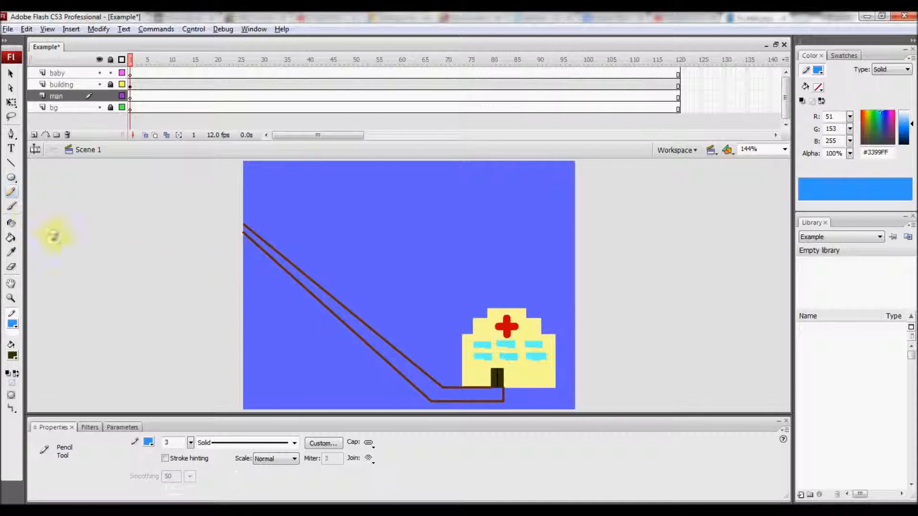
left_click(150, 442)
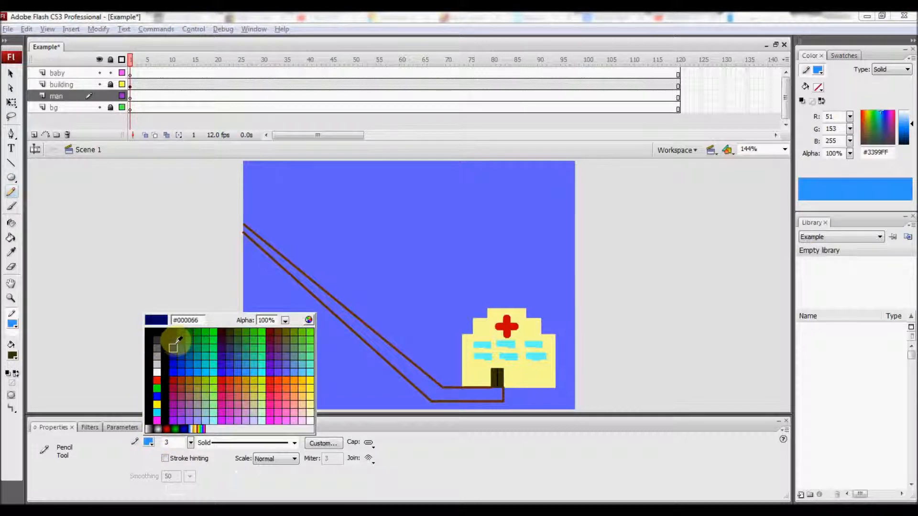
left_click(176, 342)
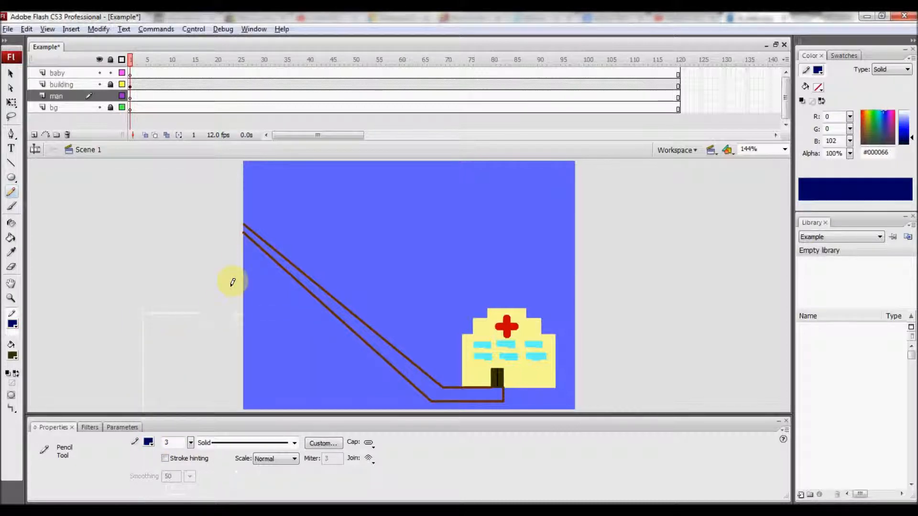
mouse_move(256, 206)
left_mouse_down()
mouse_move(247, 210)
mouse_move(255, 213)
left_mouse_up()
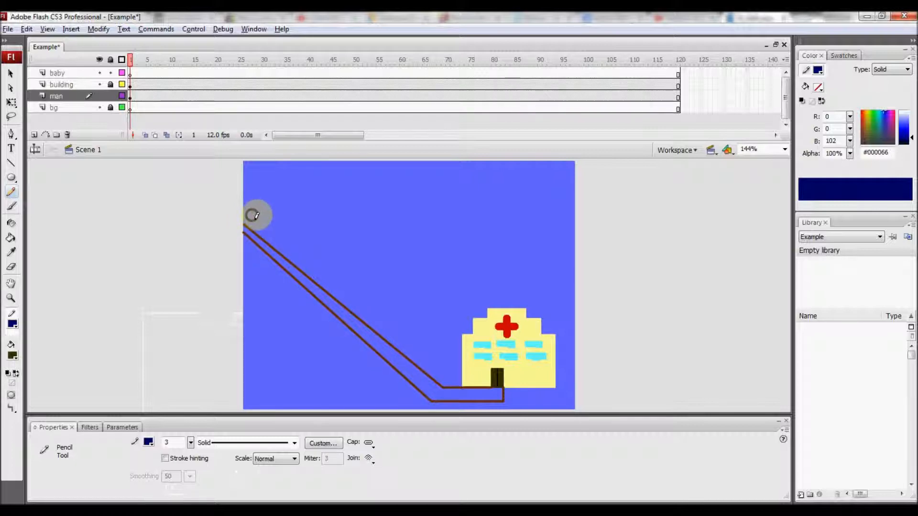
left_click_drag(251, 222, 246, 246)
left_click_drag(253, 223, 258, 229)
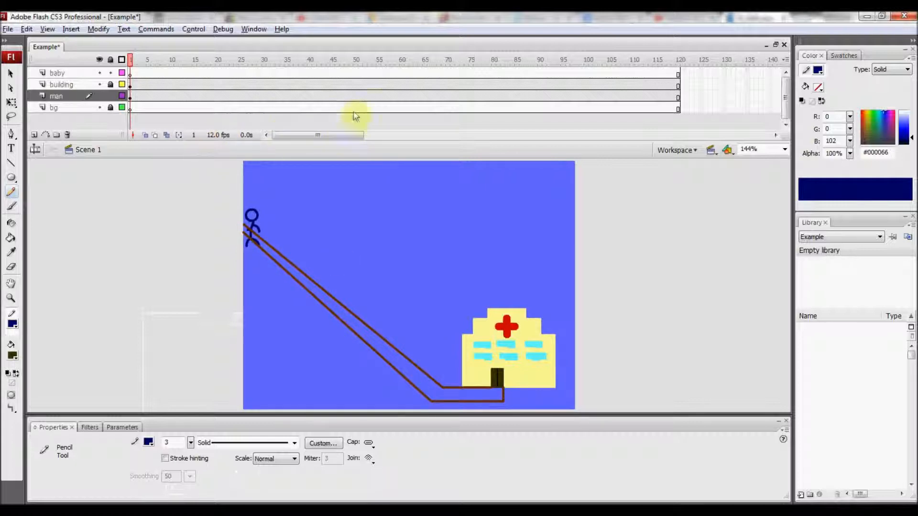
Insert a keyframe at frame 60 of the man layer
left_click(402, 96)
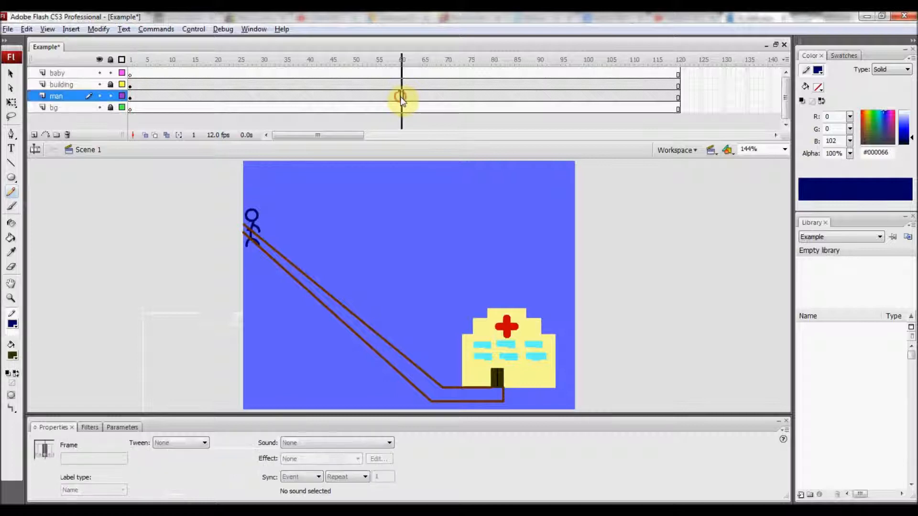
key("F6")
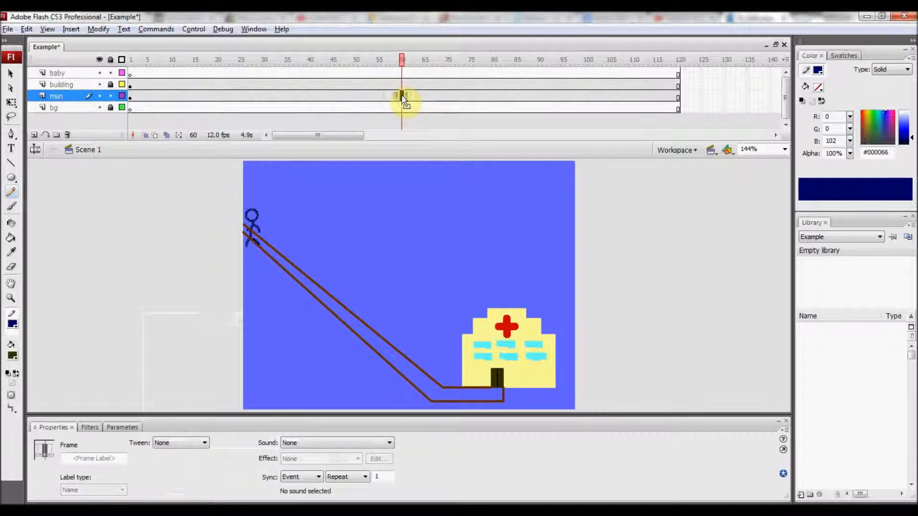
right_click(402, 97)
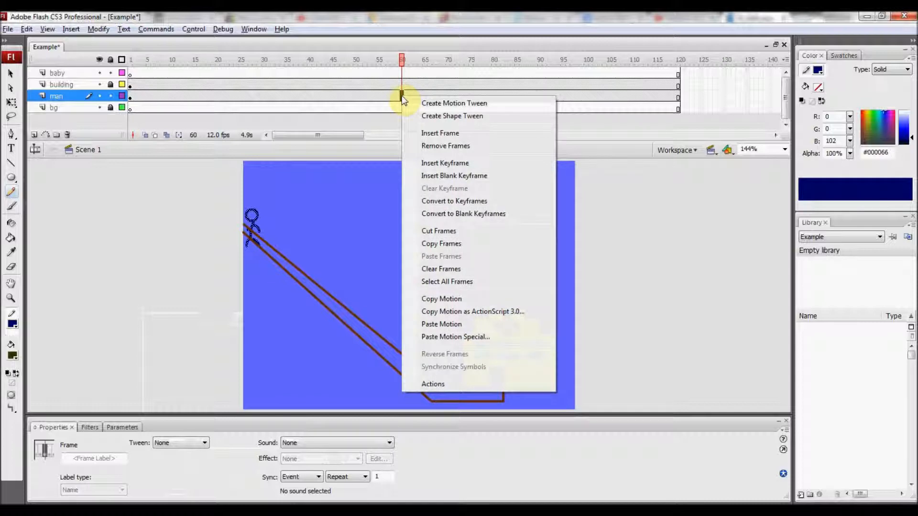
left_click(429, 165)
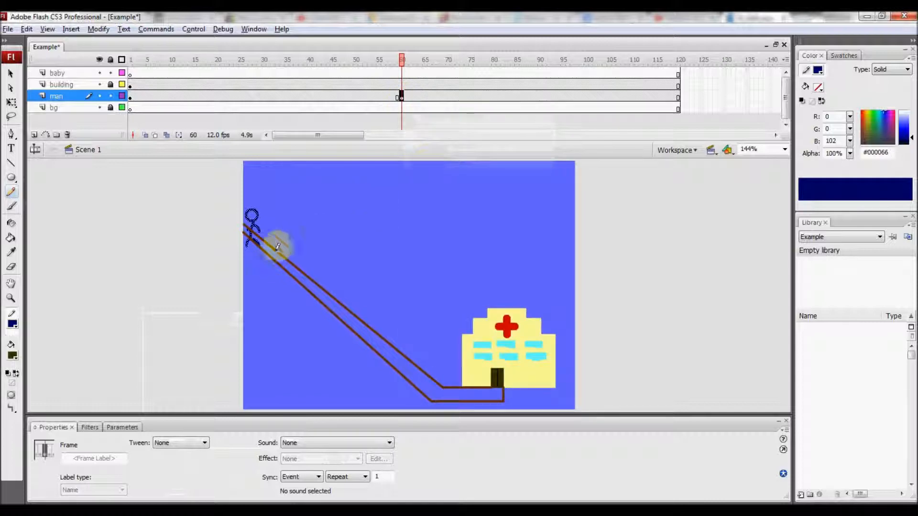
At frame 60, move the stick man down the path to the foot of the slope, at about X 207, Y 233
left_click(131, 97)
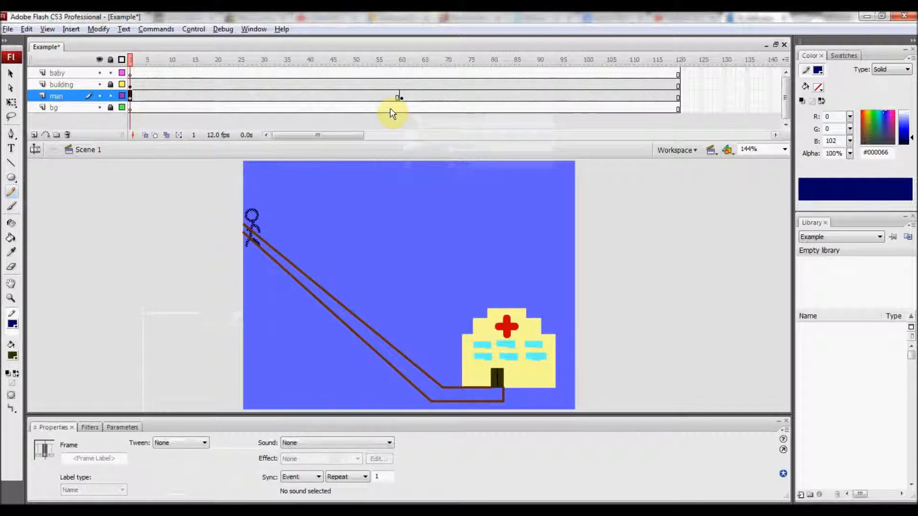
left_click(401, 97)
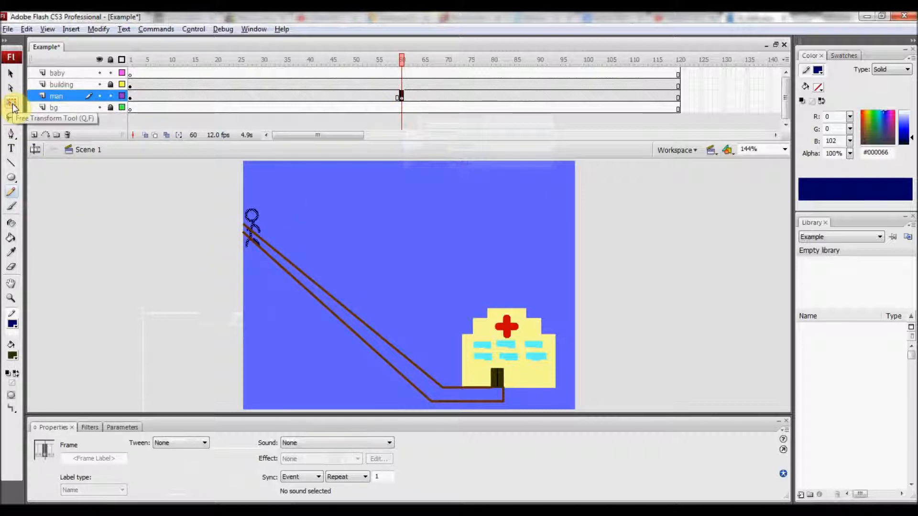
left_click(11, 74)
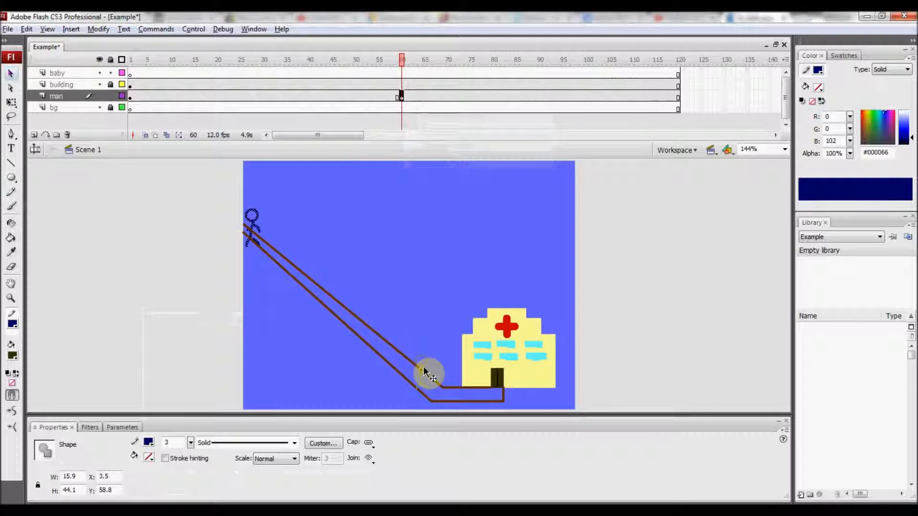
left_click_drag(424, 368, 420, 371)
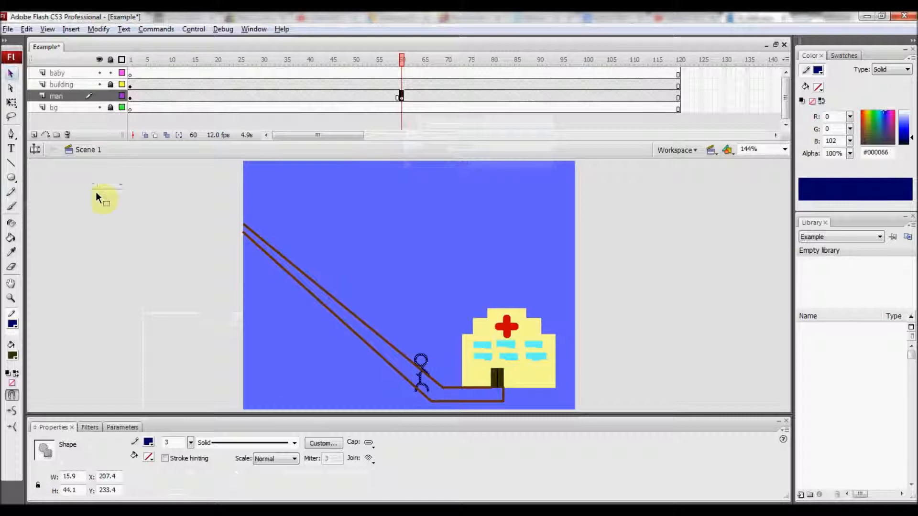
Enlarge the stick man at frame 60 with Free Transform to about 21 × 57 pixels
left_click(12, 102)
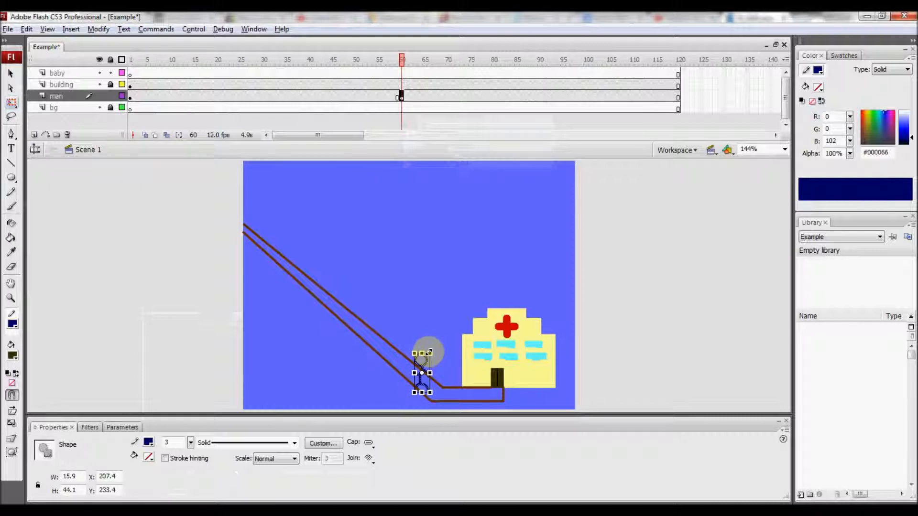
left_click_drag(430, 353, 444, 339)
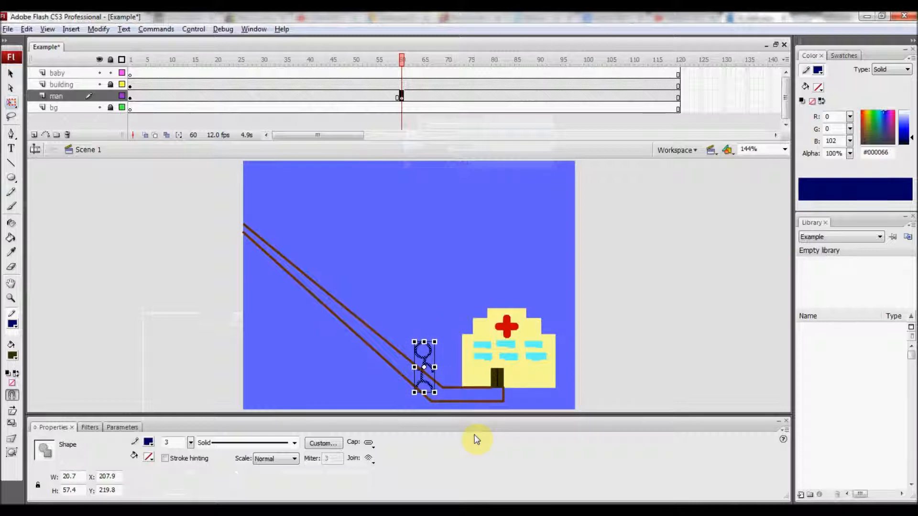
left_click(364, 373)
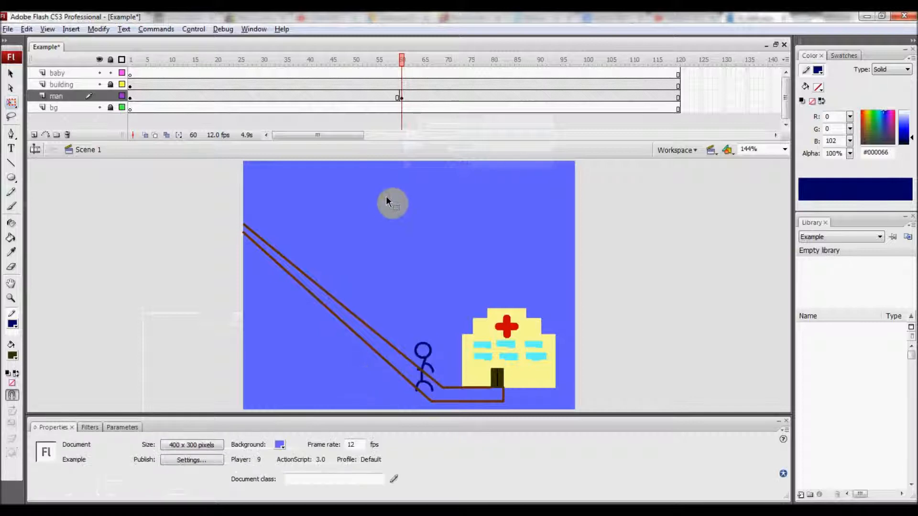
Create a shape tween between frames 1 and 60 of the man layer and scrub through the motion
mouse_move(405, 62)
left_mouse_down()
mouse_move(393, 65)
mouse_move(402, 65)
left_mouse_up()
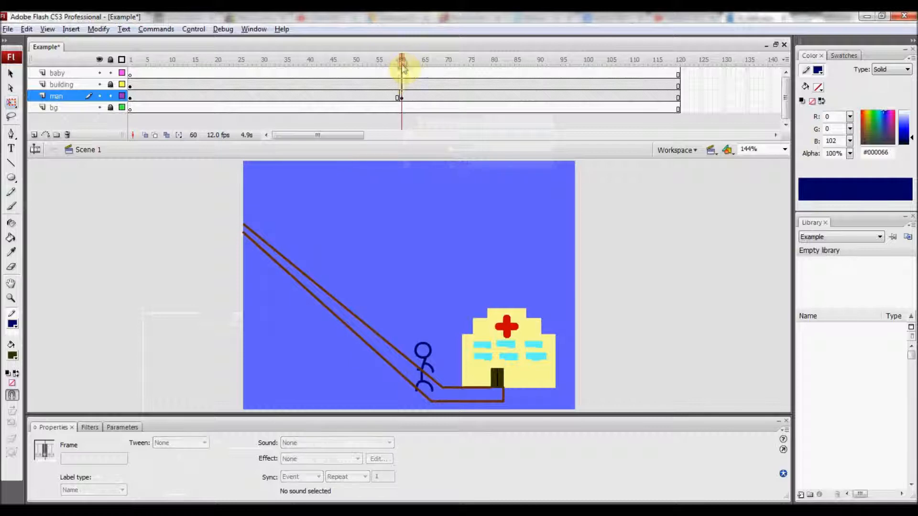
right_click(245, 98)
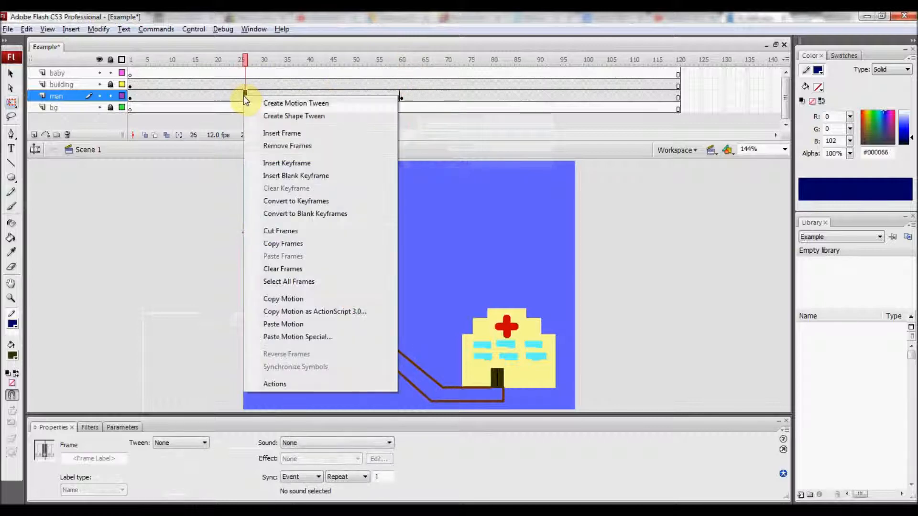
left_click(278, 115)
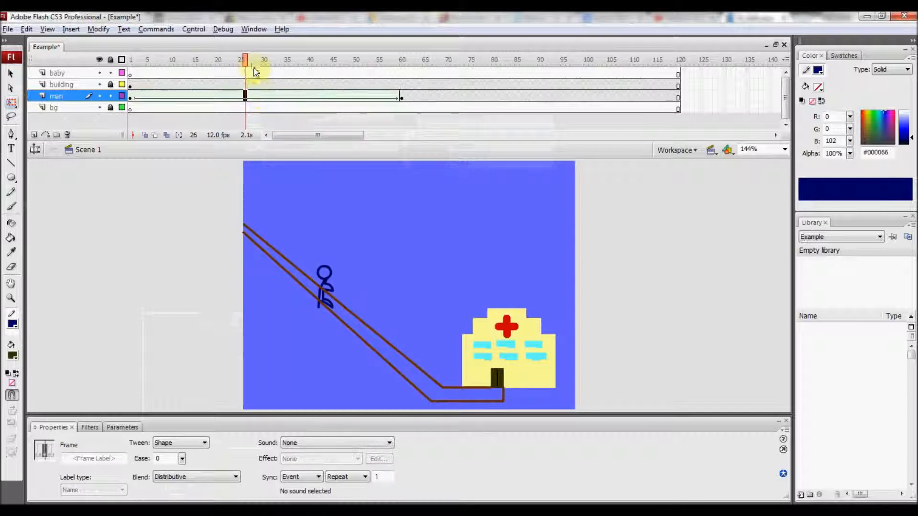
left_click_drag(247, 60, 397, 146)
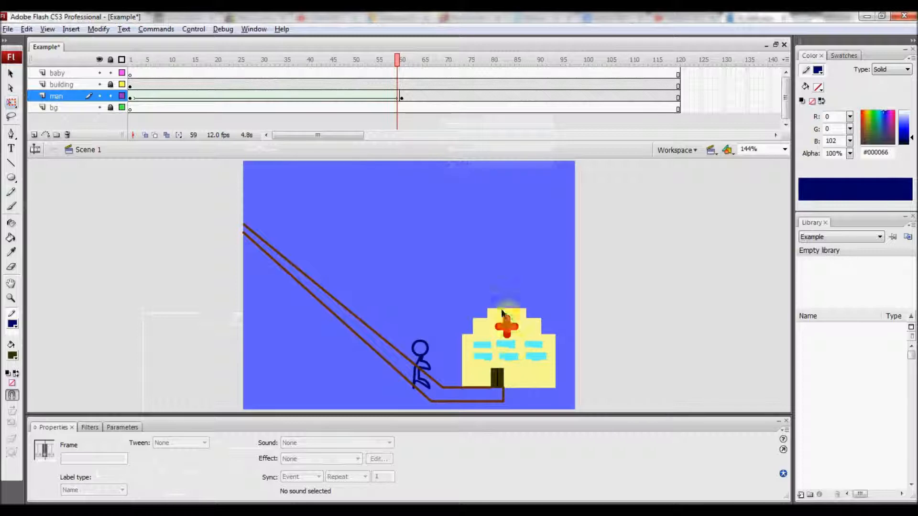
Insert a keyframe at frame 50 of the baby layer
left_click(356, 74)
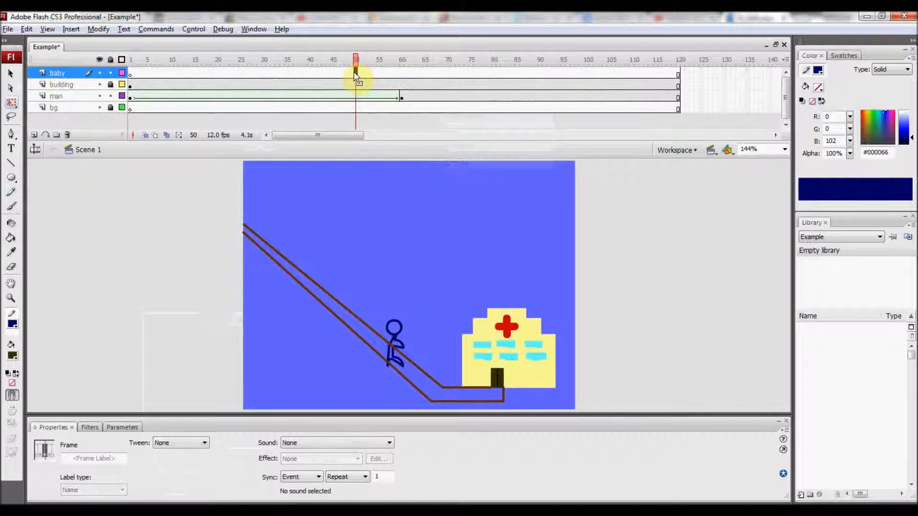
right_click(355, 74)
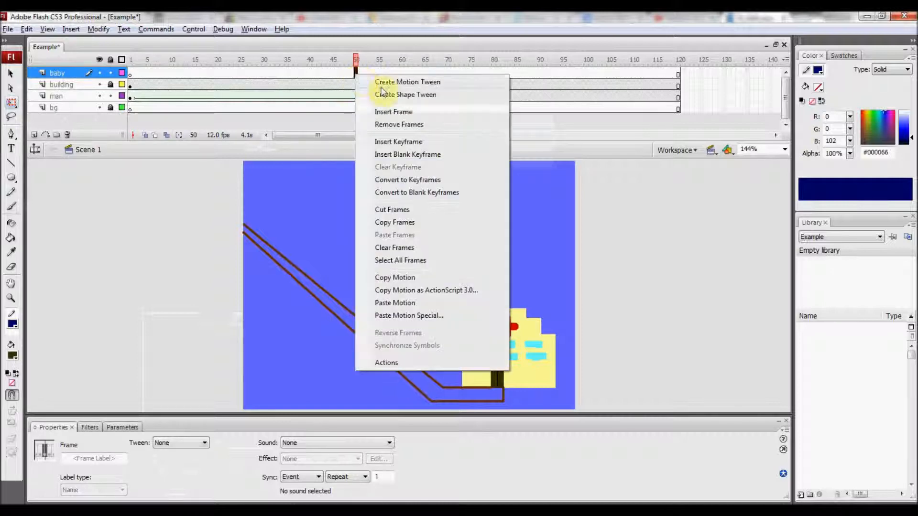
left_click(403, 142)
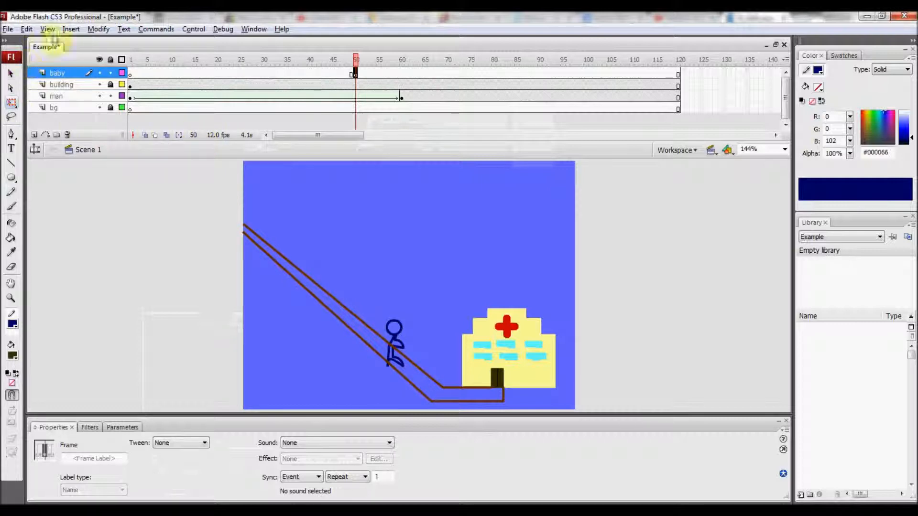
Import the babysmall picture from the Pictures folder into the library
left_click(70, 30)
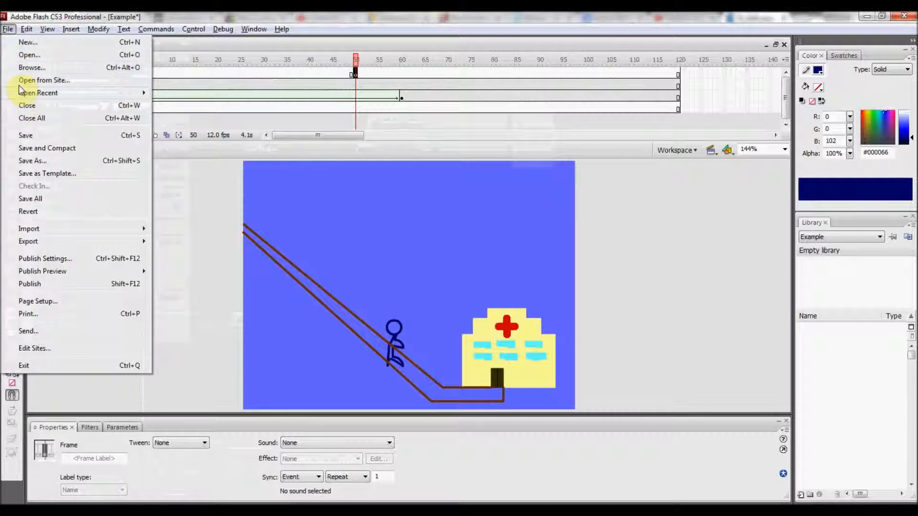
mouse_move(8, 29)
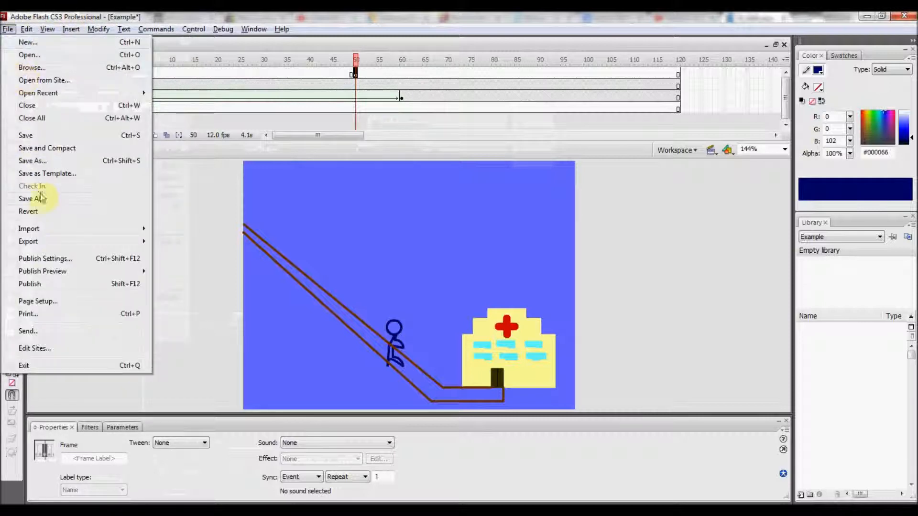
mouse_move(113, 236)
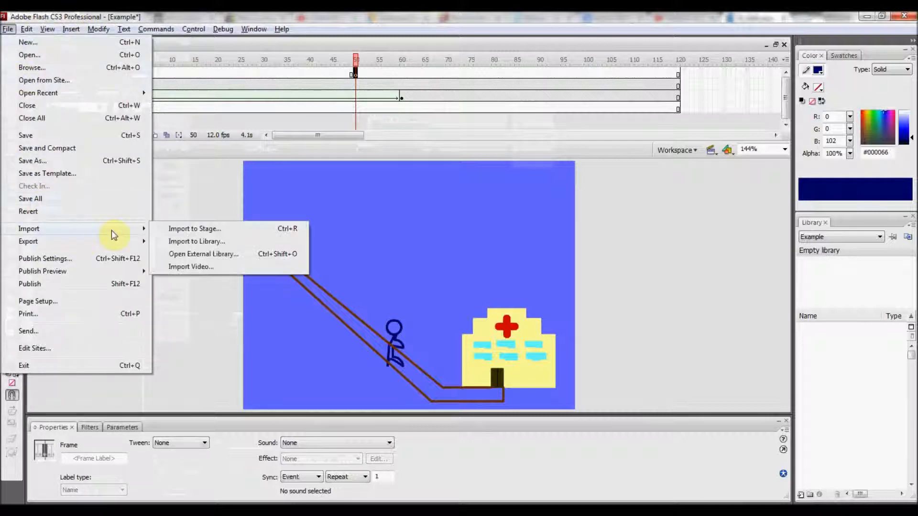
left_click(194, 241)
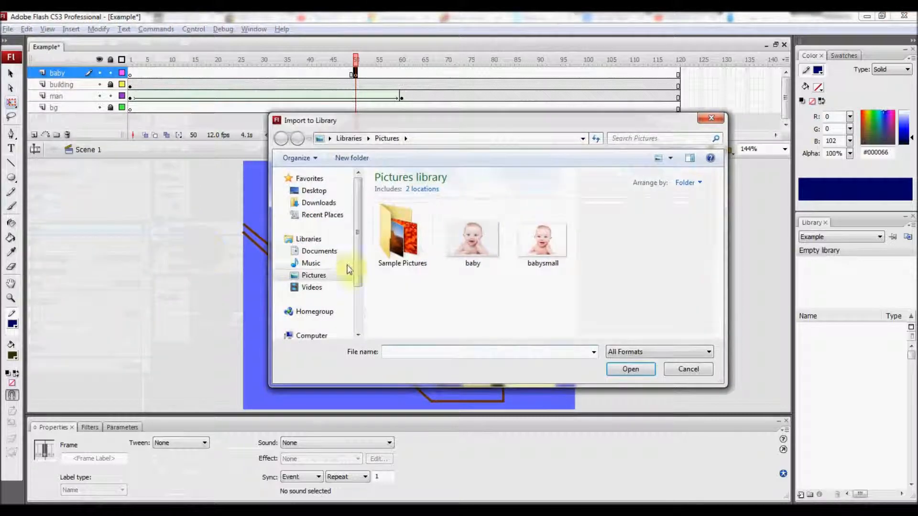
double_click(537, 248)
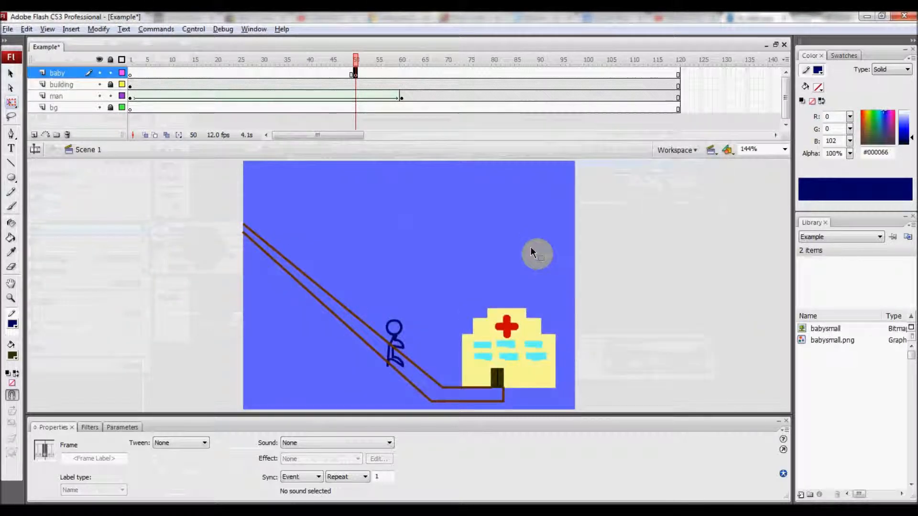
Place the babysmall.png graphic over the hospital door at frame 50 and enlarge it to about 75 × 52 pixels
left_click(834, 329)
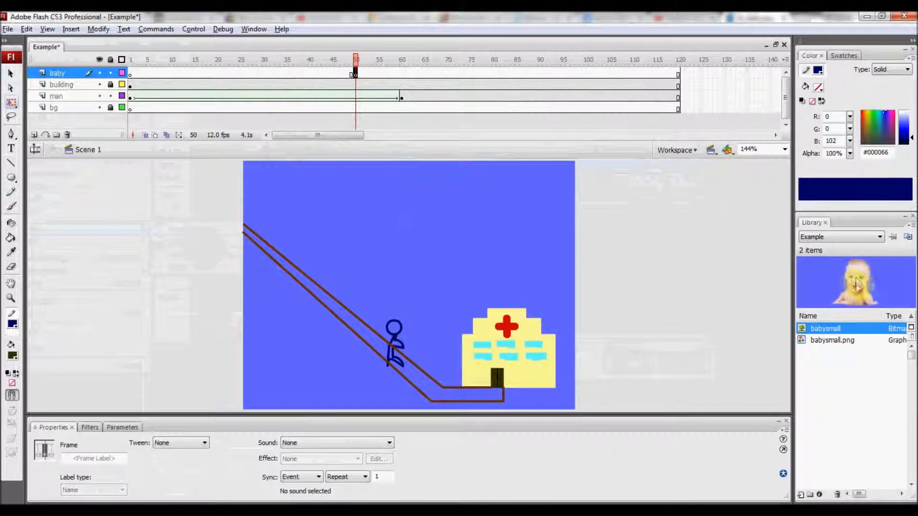
left_click(828, 342)
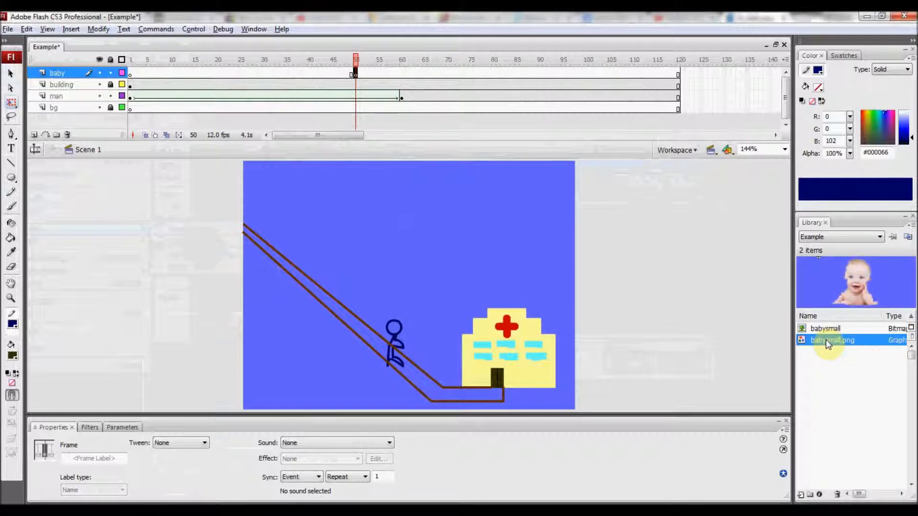
left_click_drag(825, 340, 589, 281)
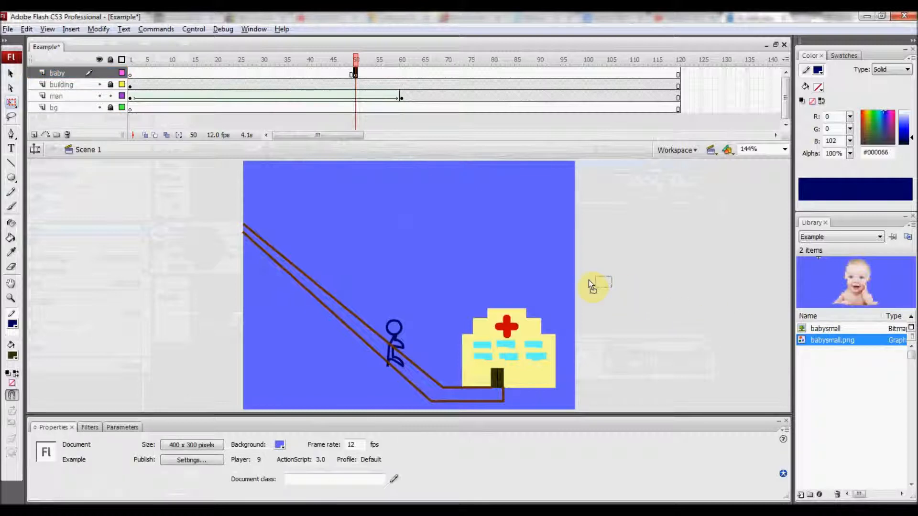
left_click_drag(516, 331, 514, 374)
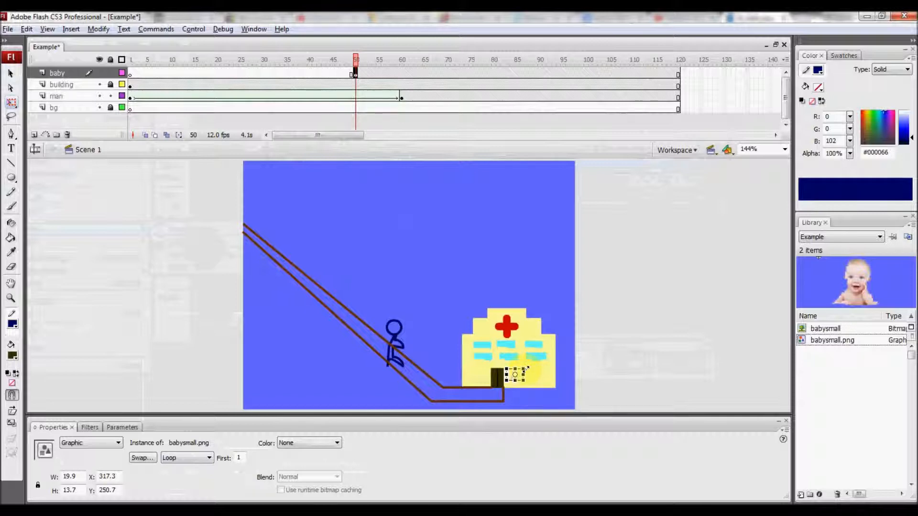
mouse_move(524, 368)
left_mouse_down()
mouse_move(569, 333)
mouse_move(563, 347)
mouse_move(525, 368)
left_mouse_up()
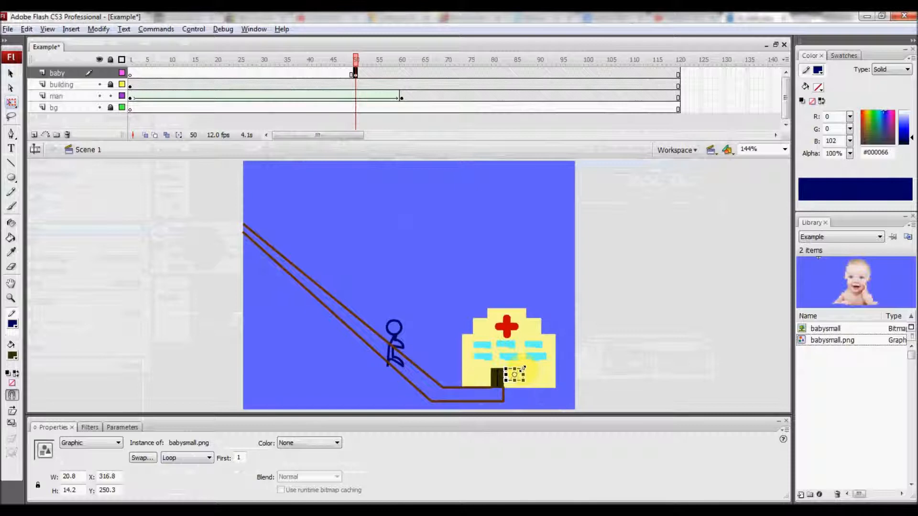
mouse_move(524, 369)
left_mouse_down()
mouse_move(547, 348)
mouse_move(514, 371)
left_mouse_up()
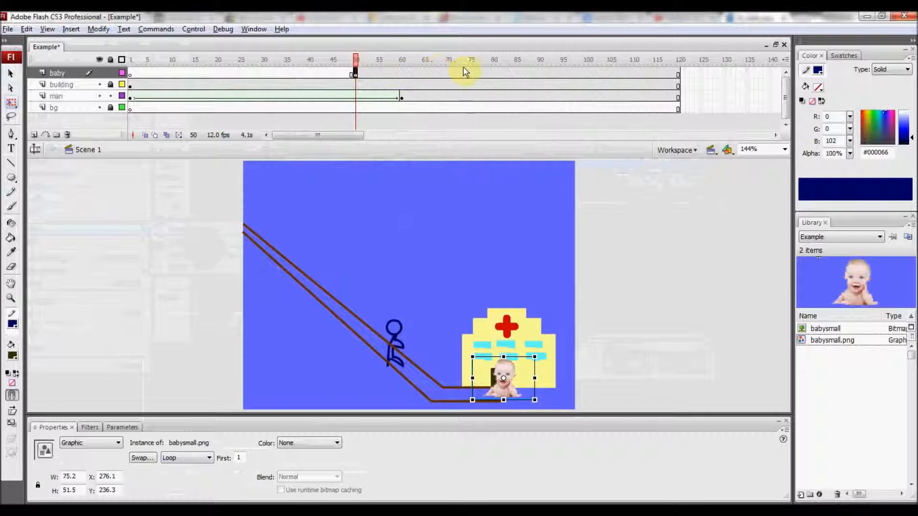
Insert a keyframe at frame 101 of the baby layer and move the baby from the hospital door to beside the stick man
left_click(544, 74)
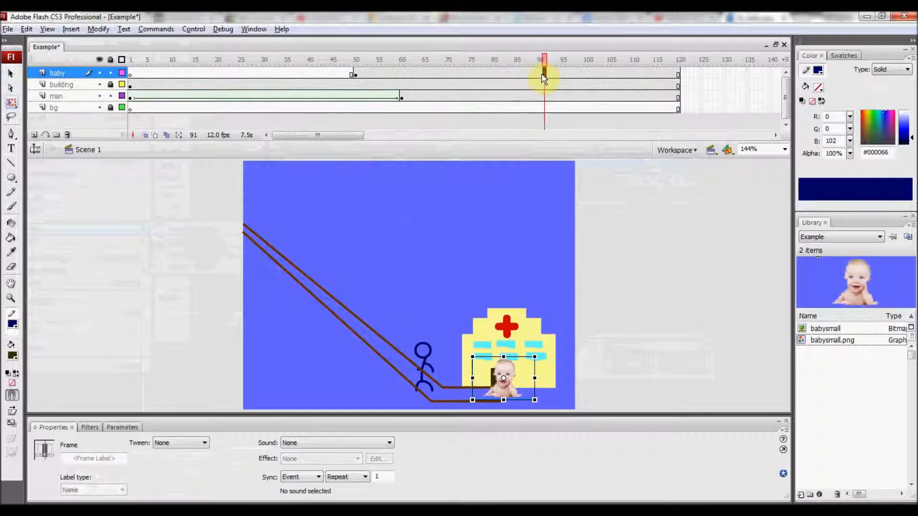
left_click(590, 74)
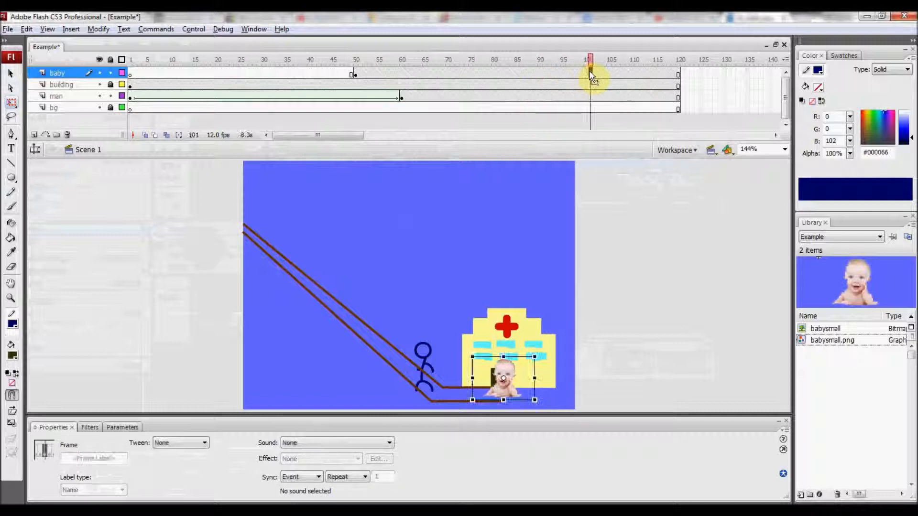
right_click(590, 72)
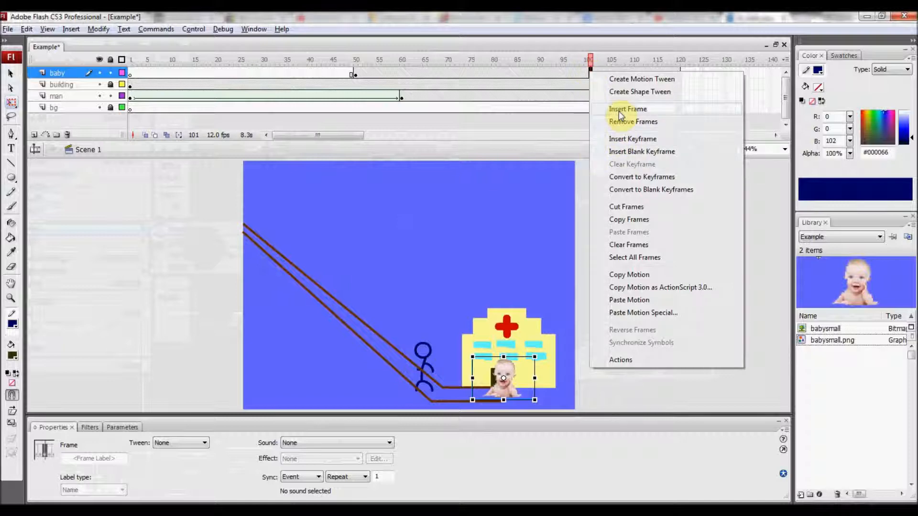
left_click(626, 143)
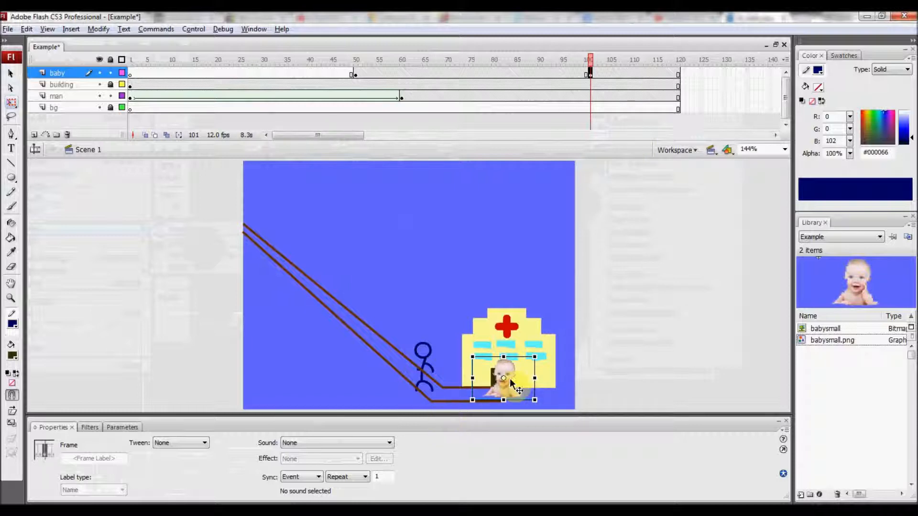
left_click_drag(510, 378, 445, 377)
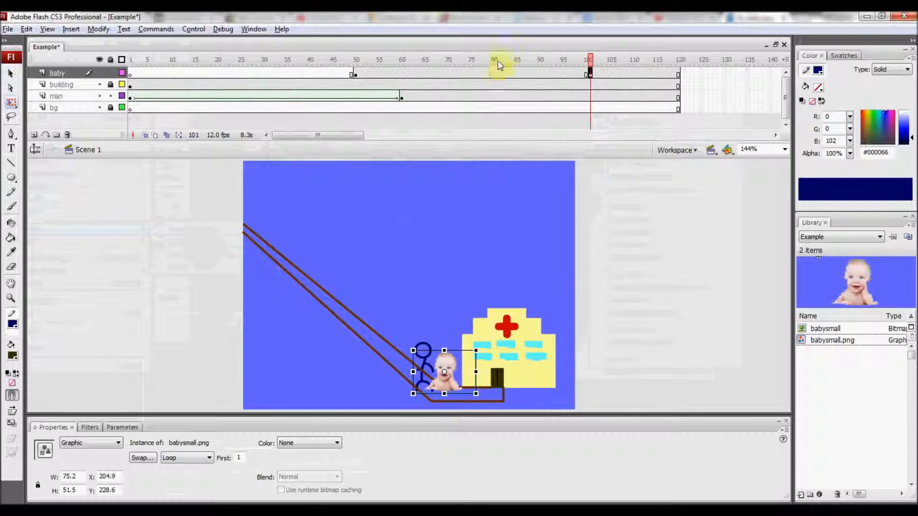
Create a motion tween between the baby layer's keyframes at frames 50 and 101 and scrub through the movement
right_click(498, 73)
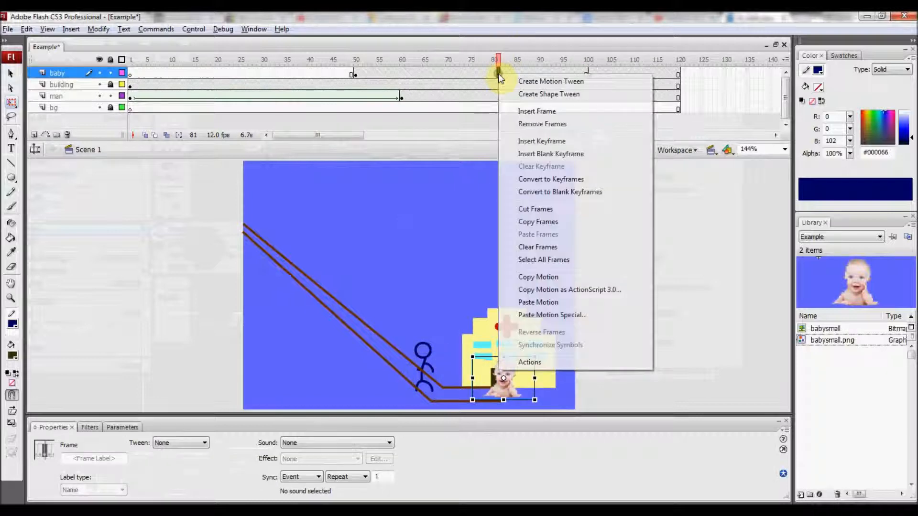
left_click(526, 82)
left_click_drag(498, 62, 598, 77)
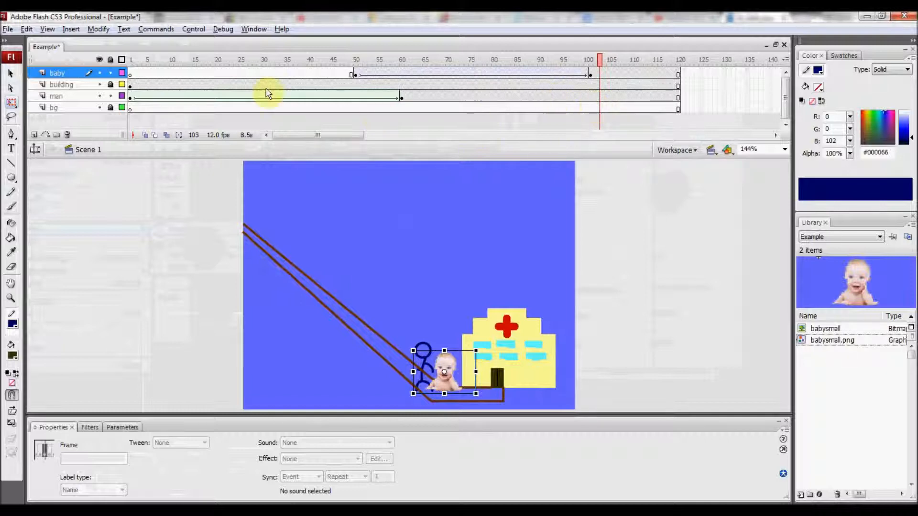
Lock the baby and man layers, leave the bg layer unlocked, and insert a keyframe at its frame 101
left_click(111, 73)
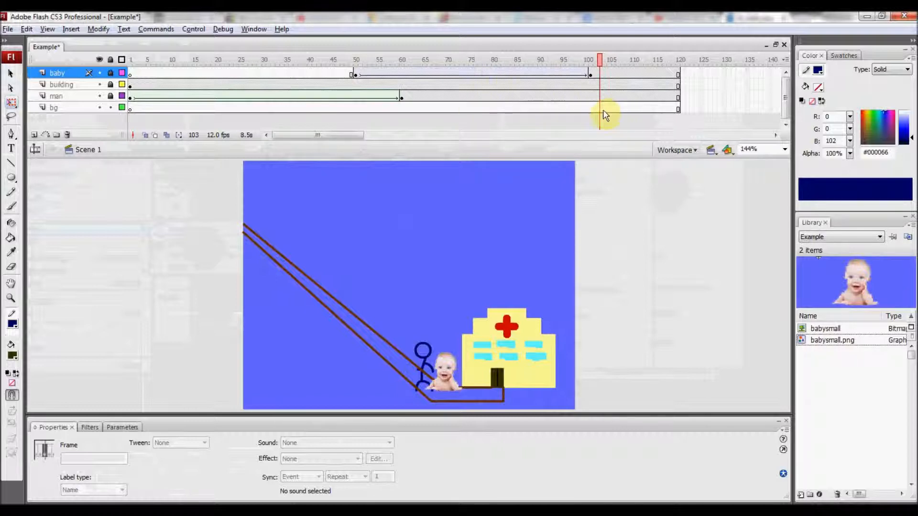
left_click(590, 108)
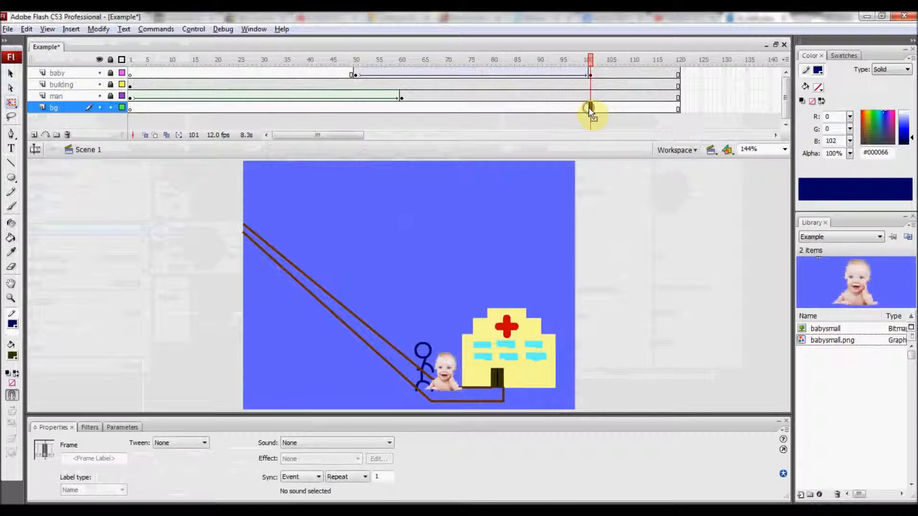
right_click(590, 108)
left_click(621, 175)
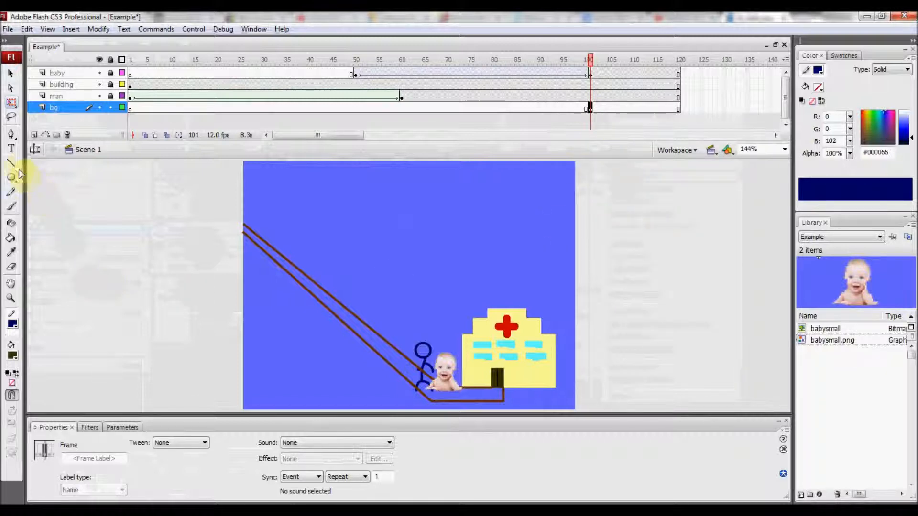
Draw a speech bubble above the stick man's head with the Pencil tool, using a dark red #990000 stroke
left_click(11, 191)
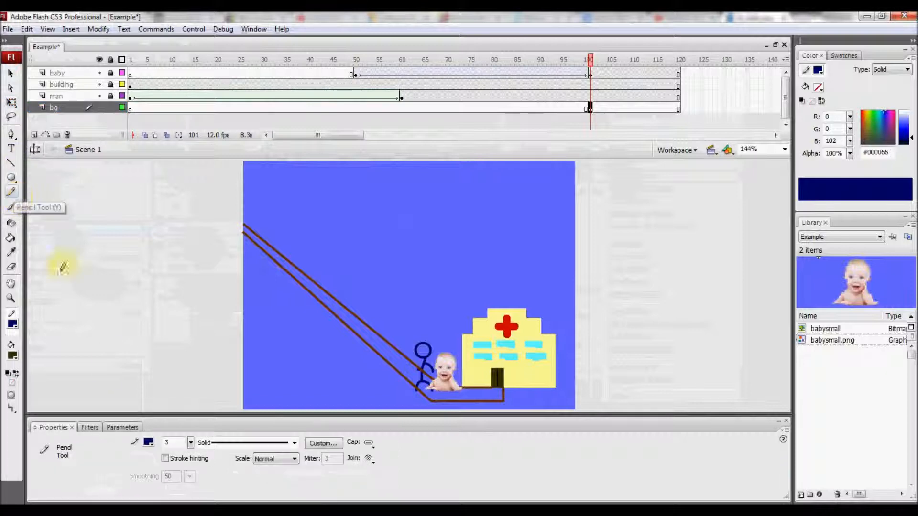
left_click(149, 443)
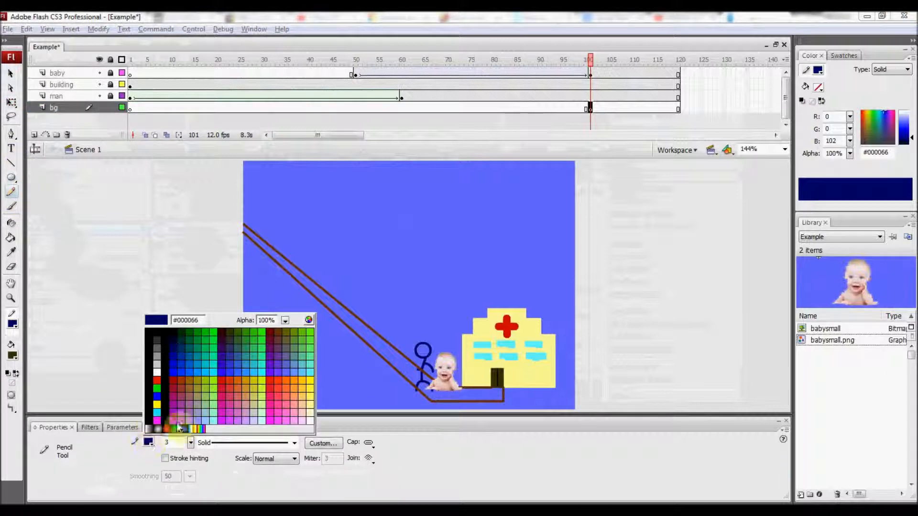
left_click(177, 378)
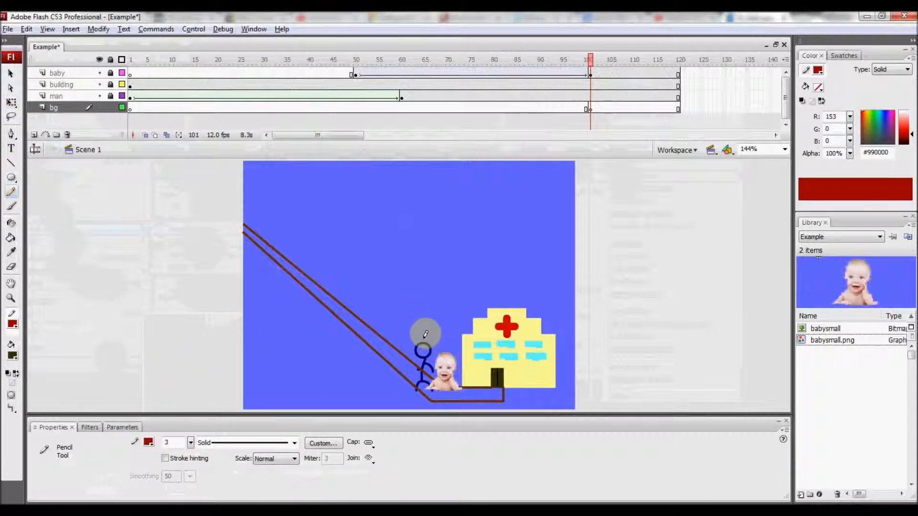
mouse_move(425, 325)
left_mouse_down()
mouse_move(394, 273)
mouse_move(381, 228)
mouse_move(407, 201)
mouse_move(466, 191)
mouse_move(497, 202)
mouse_move(513, 236)
mouse_move(510, 269)
mouse_move(423, 335)
left_mouse_up()
Add static text inside the speech bubble reading "Hooray", "You are perfect" and "XxxX", separated by blank lines
left_click(12, 148)
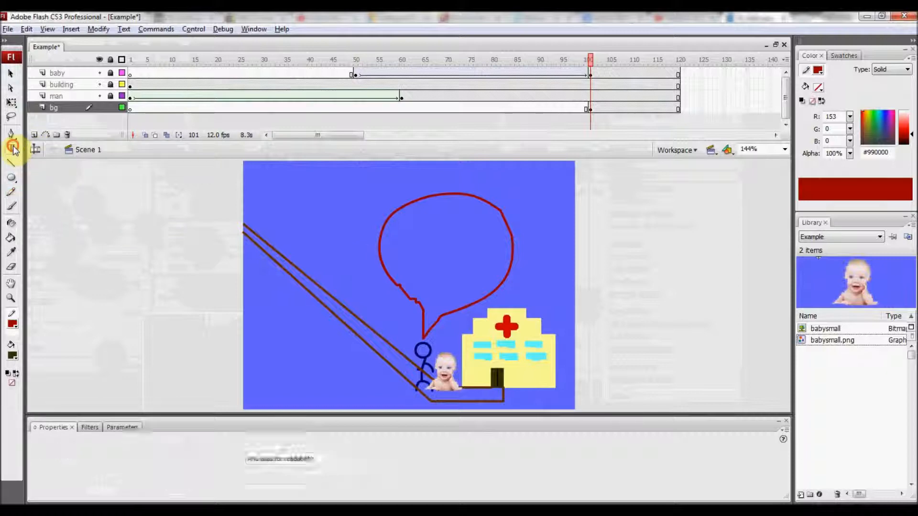
left_click(404, 223)
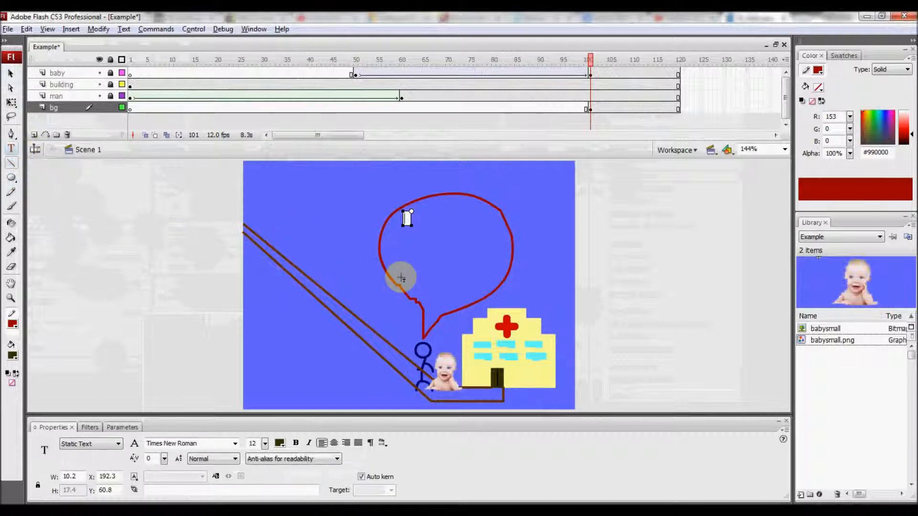
type("Ho")
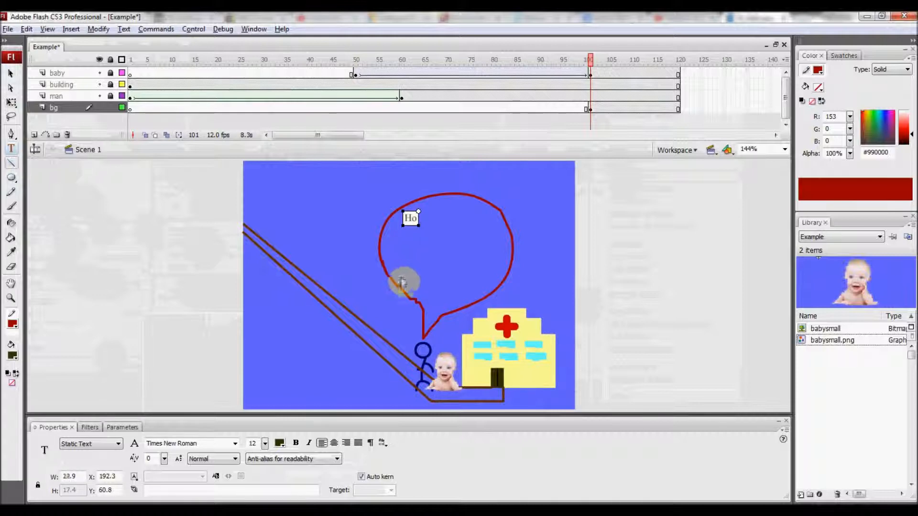
type("oray")
key("Return")
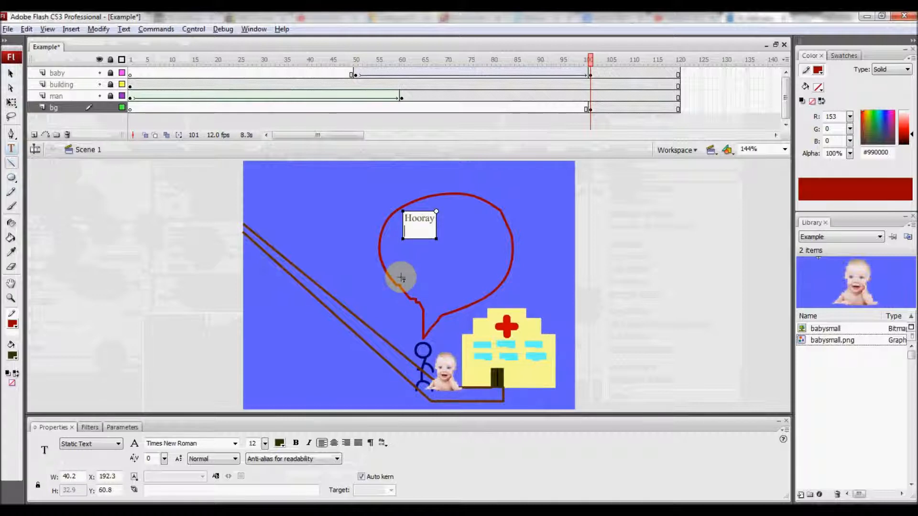
key("Return")
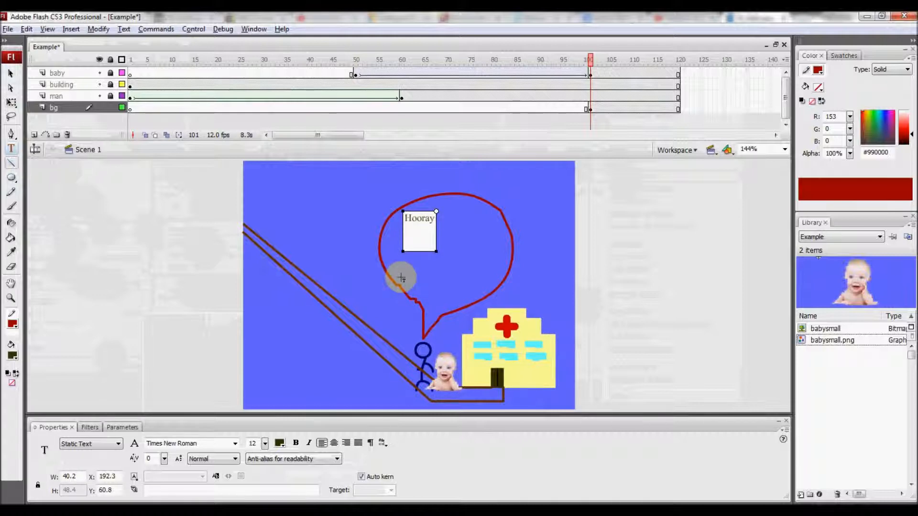
type("YOu are perfect")
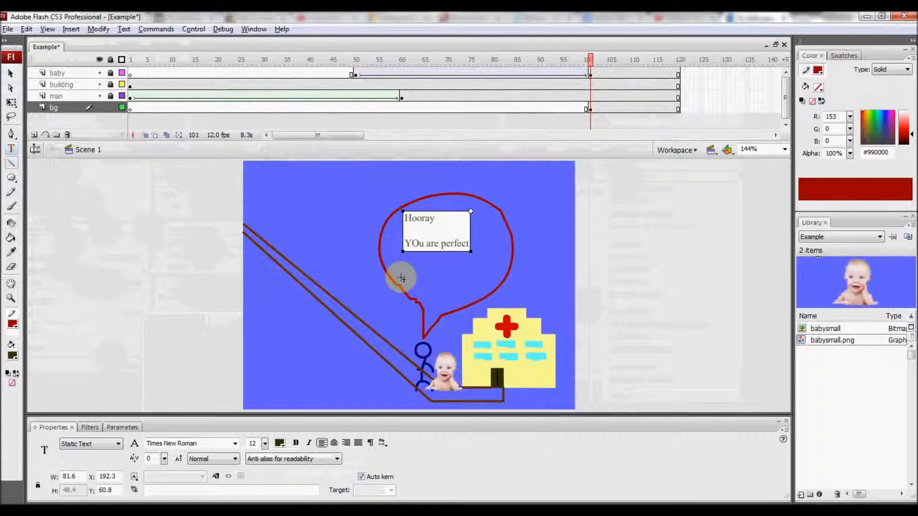
key("Return")
key("Return")
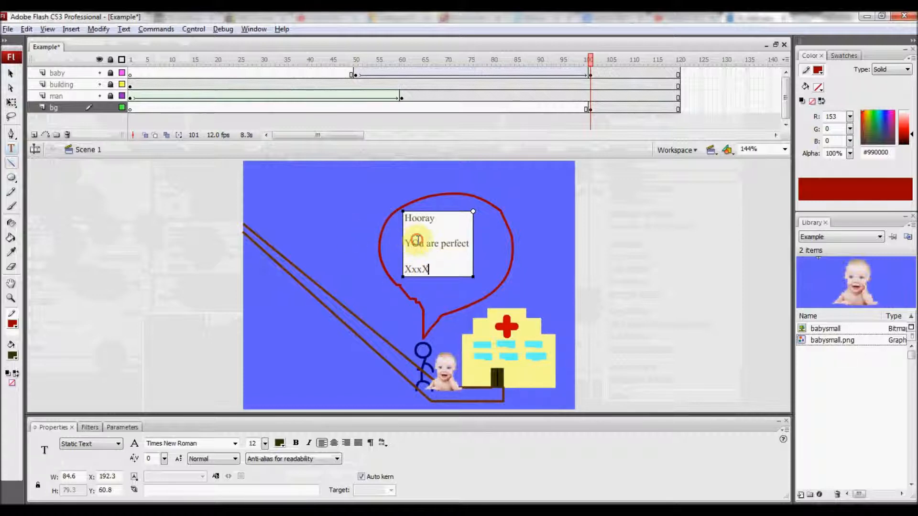
key("BackSpace")
type("o")
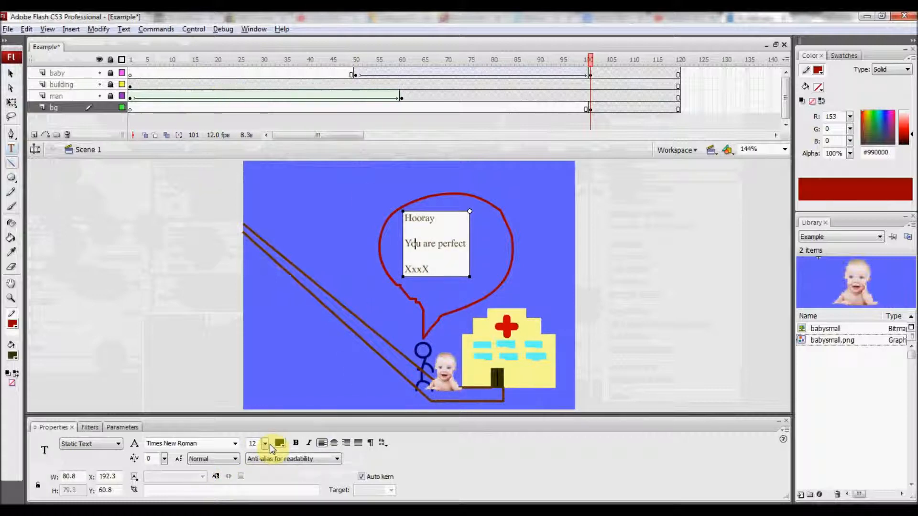
Set all of the speech bubble text to red #CC0000 and font size 15
left_click_drag(430, 269, 406, 214)
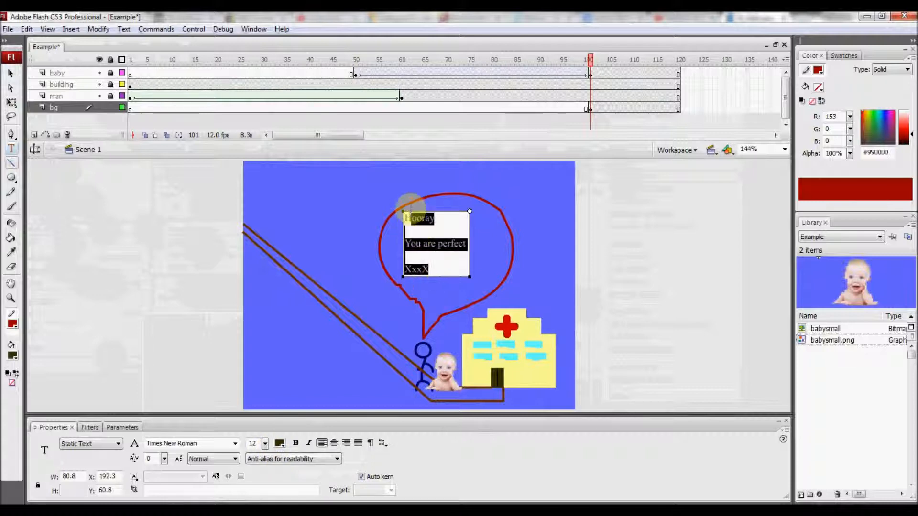
left_click(447, 271)
left_click_drag(430, 268, 391, 213)
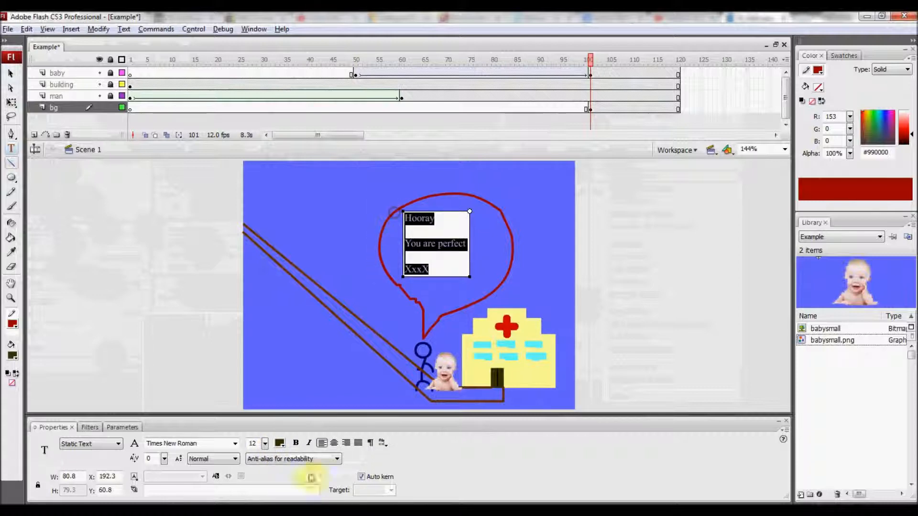
left_click(280, 443)
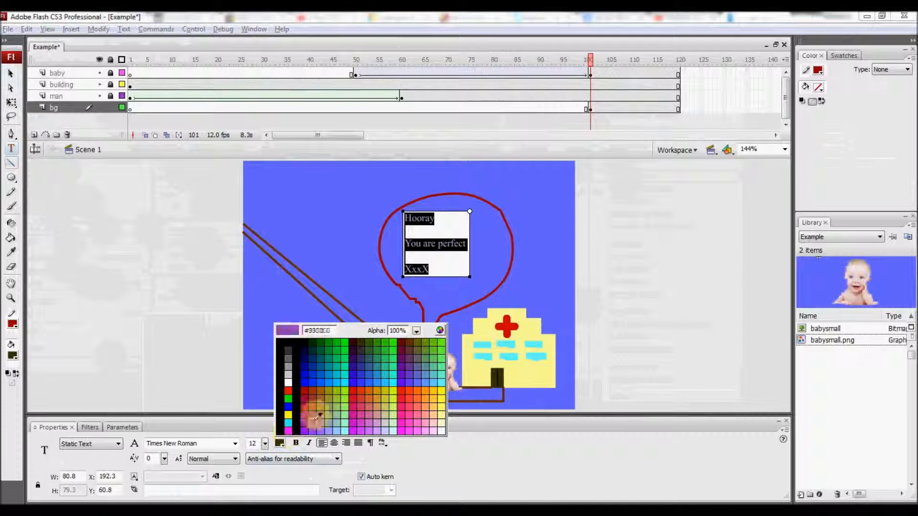
left_click(356, 390)
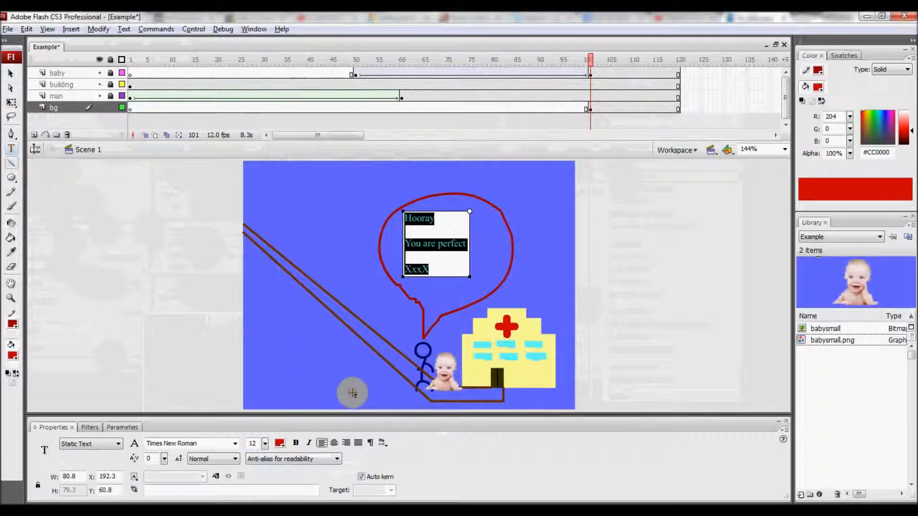
mouse_move(266, 445)
left_mouse_down()
mouse_move(269, 431)
mouse_move(268, 443)
left_mouse_up()
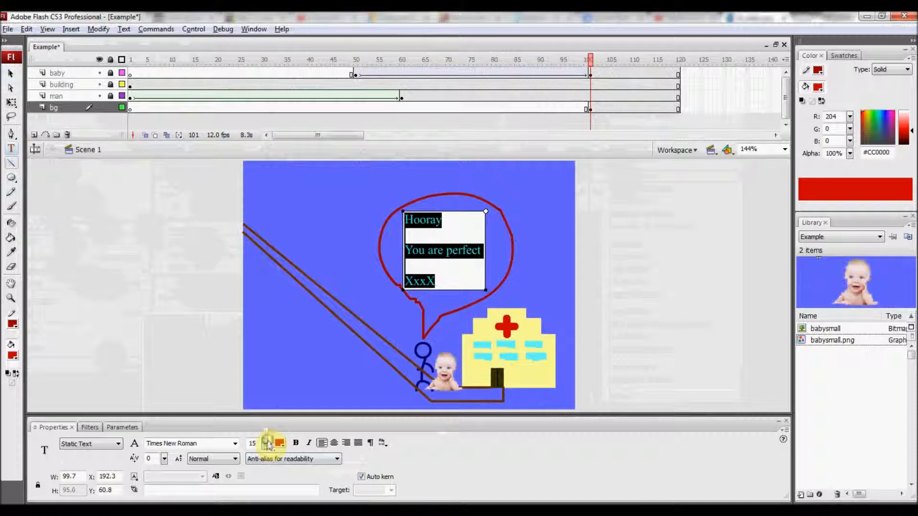
Move the text block up and right to about X 201.4, Y 51.8 to centre it in the speech bubble, and deselect it
left_click(11, 73)
left_click(199, 181)
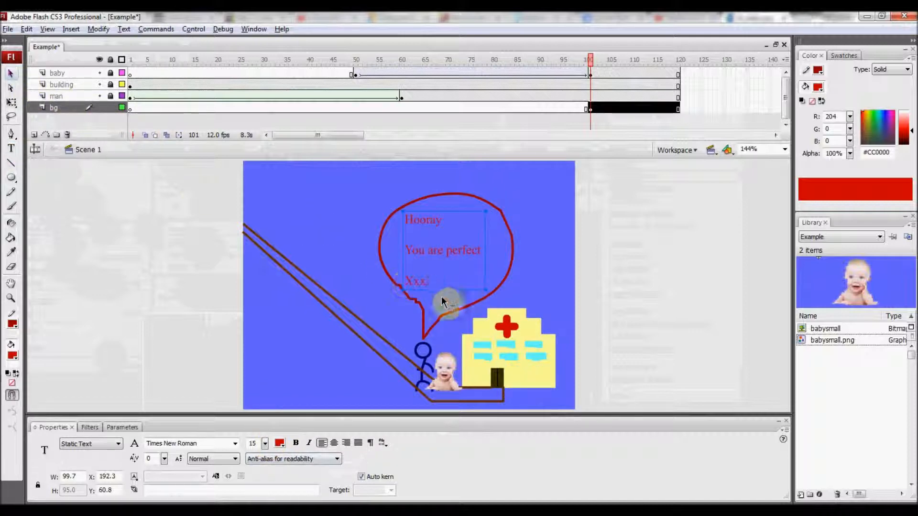
left_click_drag(452, 290, 457, 284)
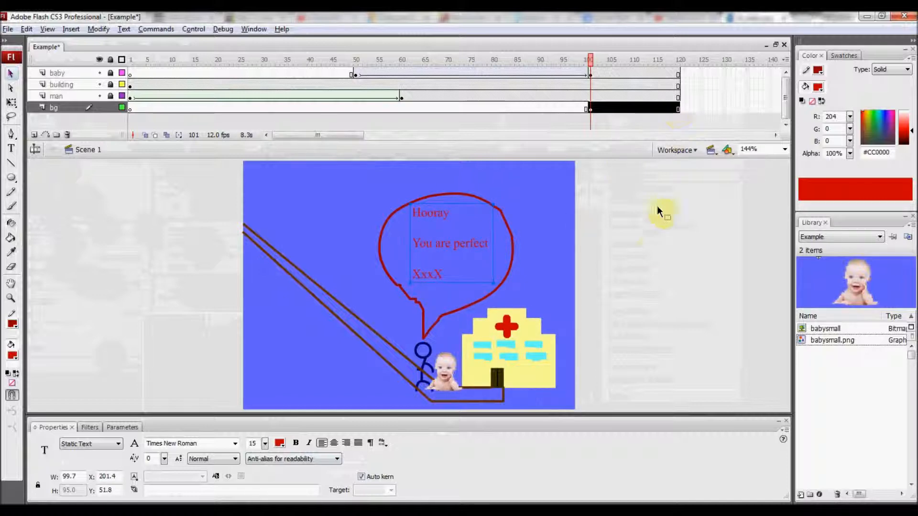
left_click(613, 258)
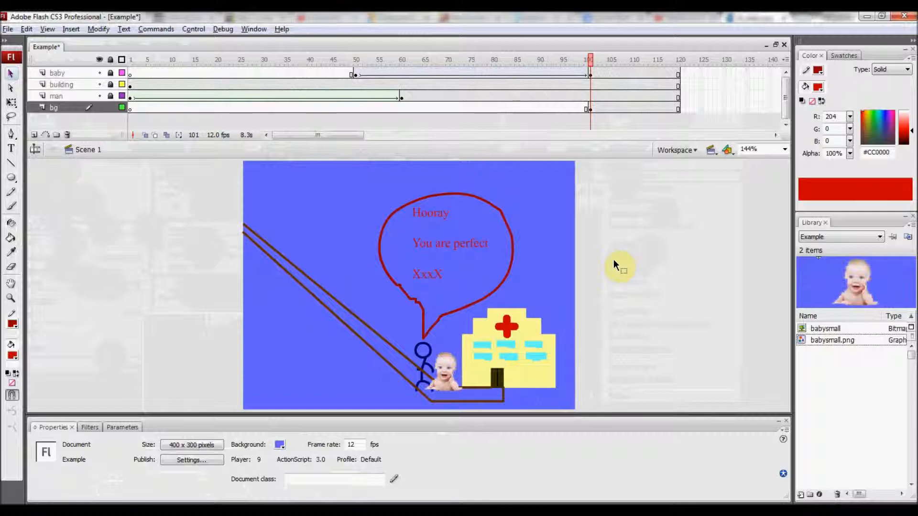
Save the Example document and test the movie
left_click(8, 29)
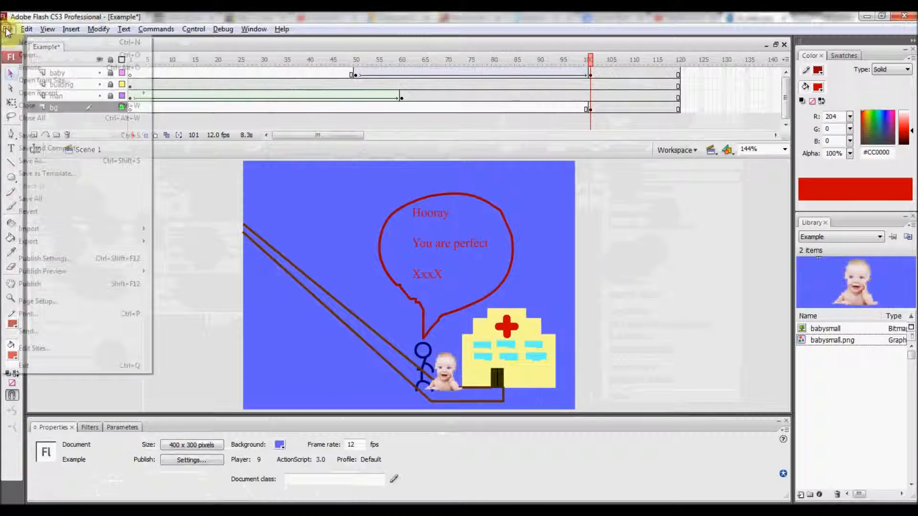
left_click(42, 134)
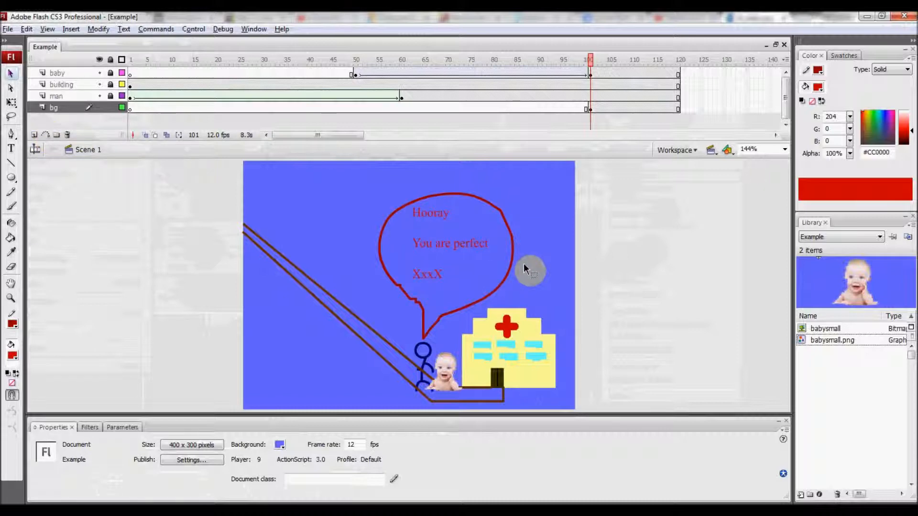
key("ctrl+Return")
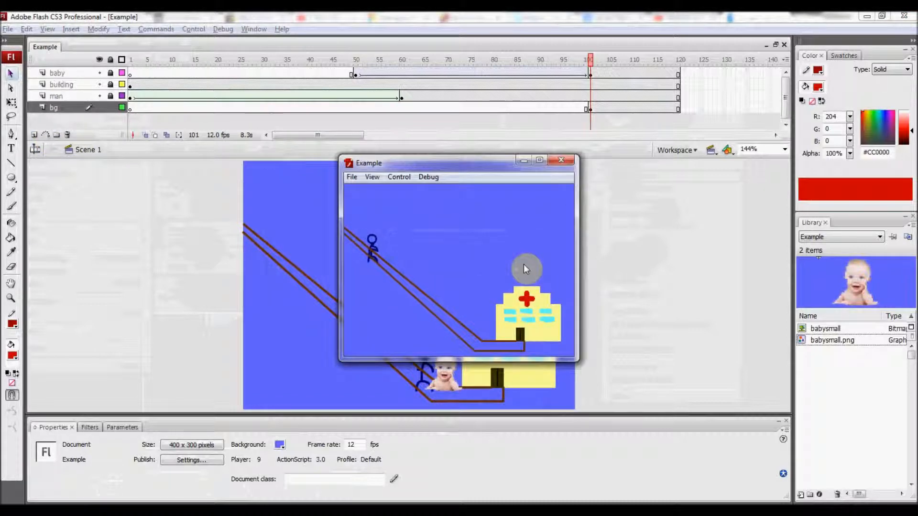